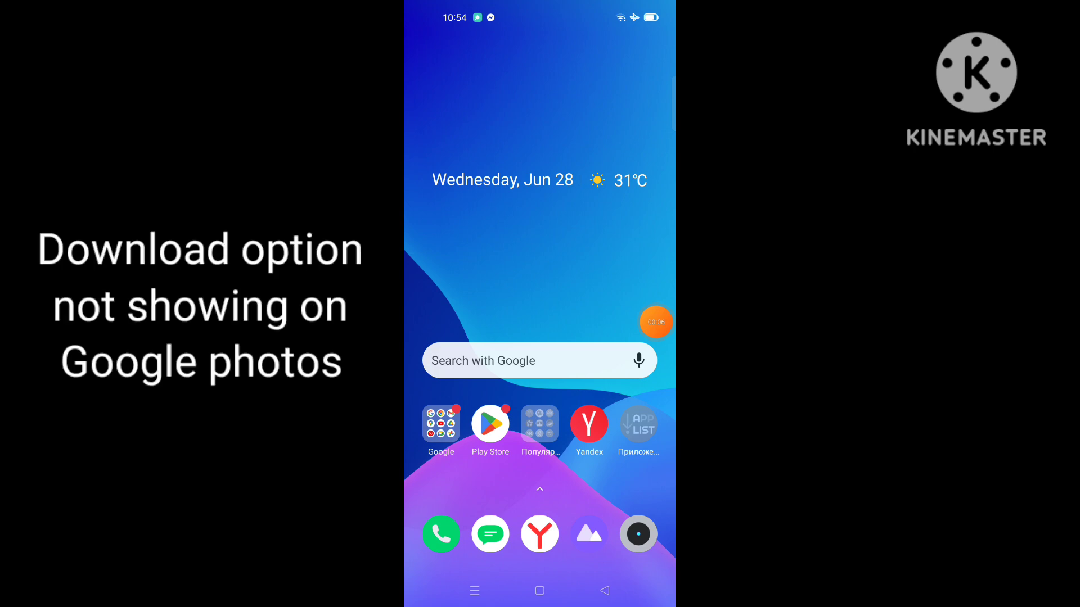
Browse the home screen pages and return to the first page.
drag(608, 254, 455, 253)
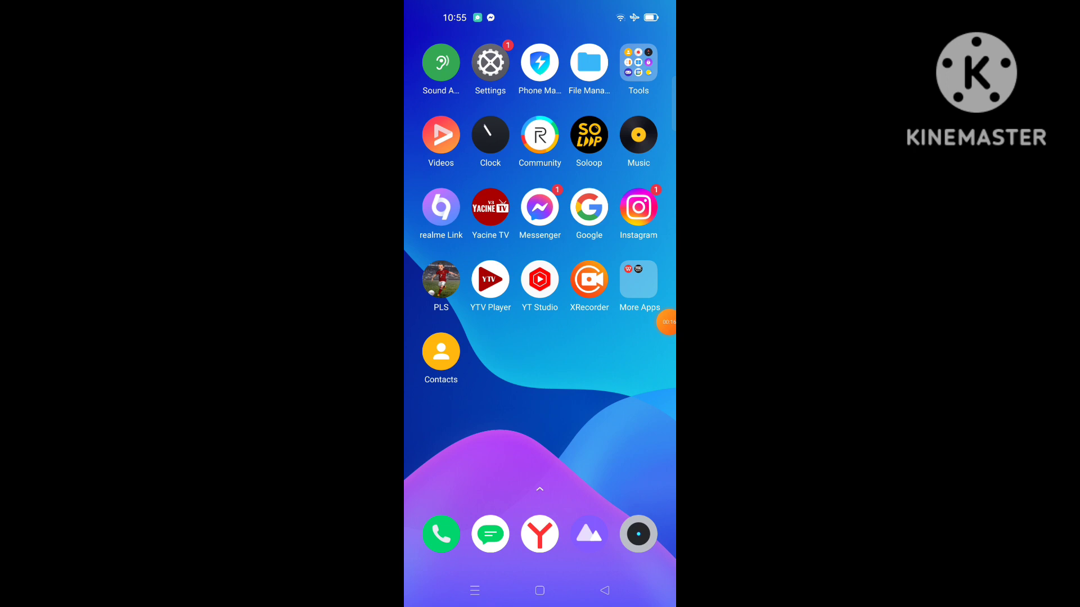
drag(456, 254, 608, 253)
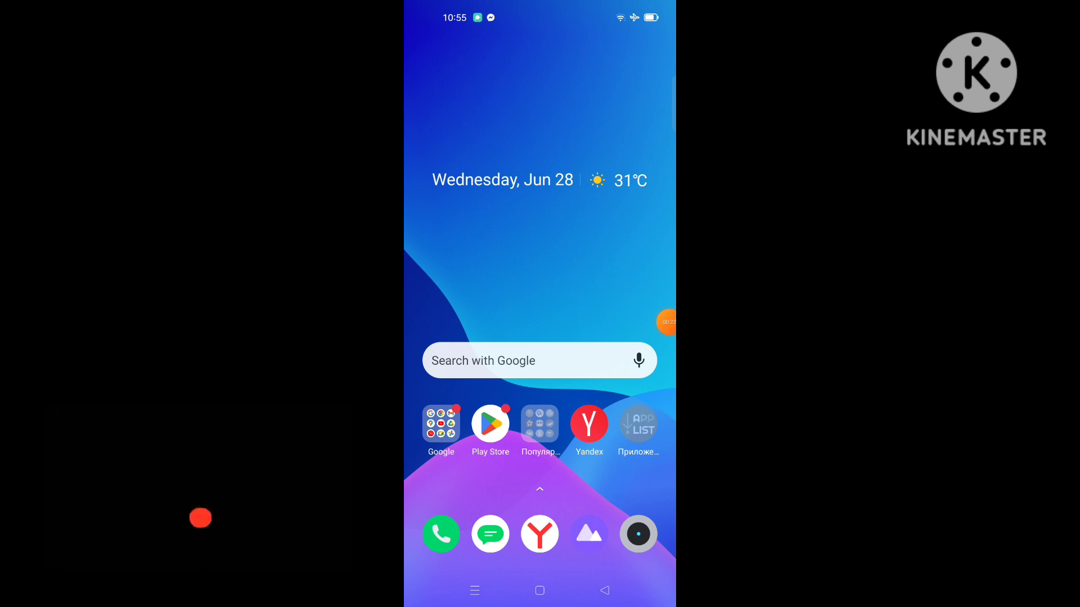
drag(607, 253, 456, 254)
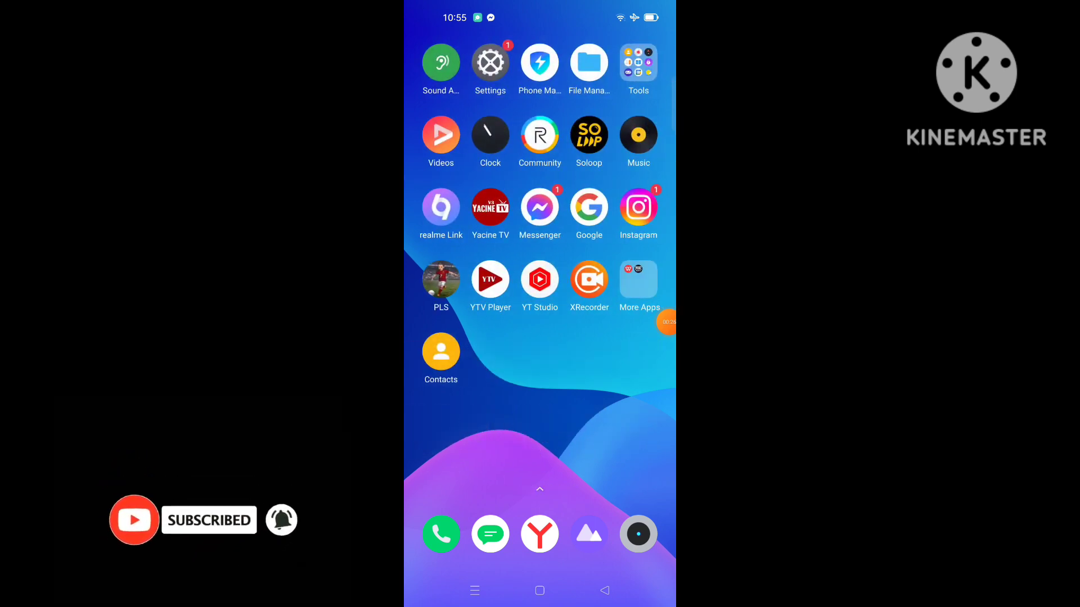
mouse_move(608, 253)
mouse_down()
mouse_move(456, 253)
mouse_move(607, 253)
mouse_up()
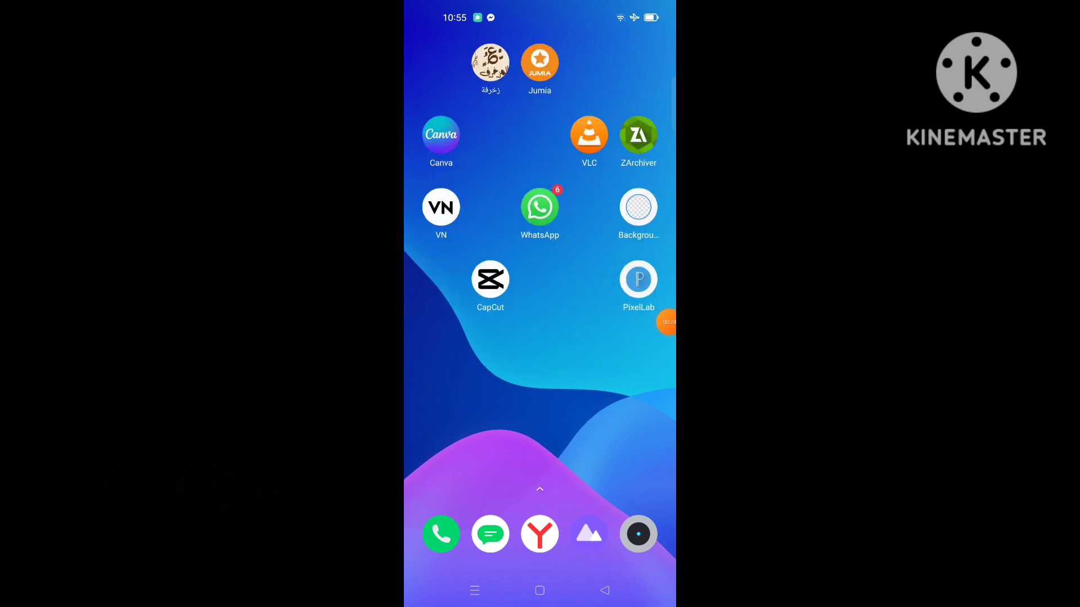
drag(457, 253, 607, 254)
drag(456, 253, 608, 253)
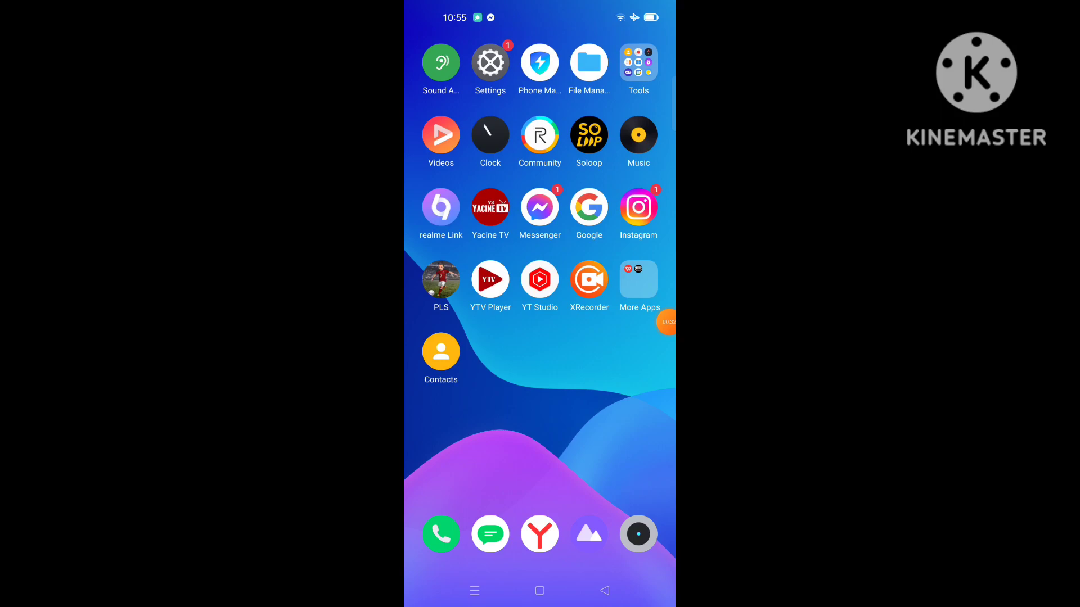
Open the app drawer and scroll through the installed apps.
drag(540, 506, 540, 253)
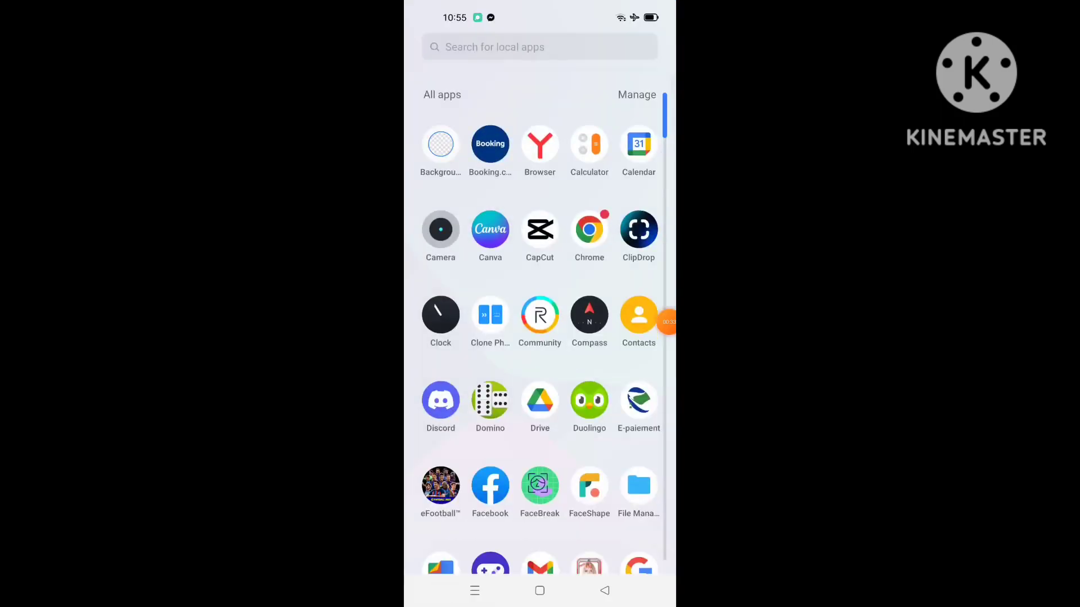
drag(540, 422, 540, 211)
drag(540, 423, 540, 253)
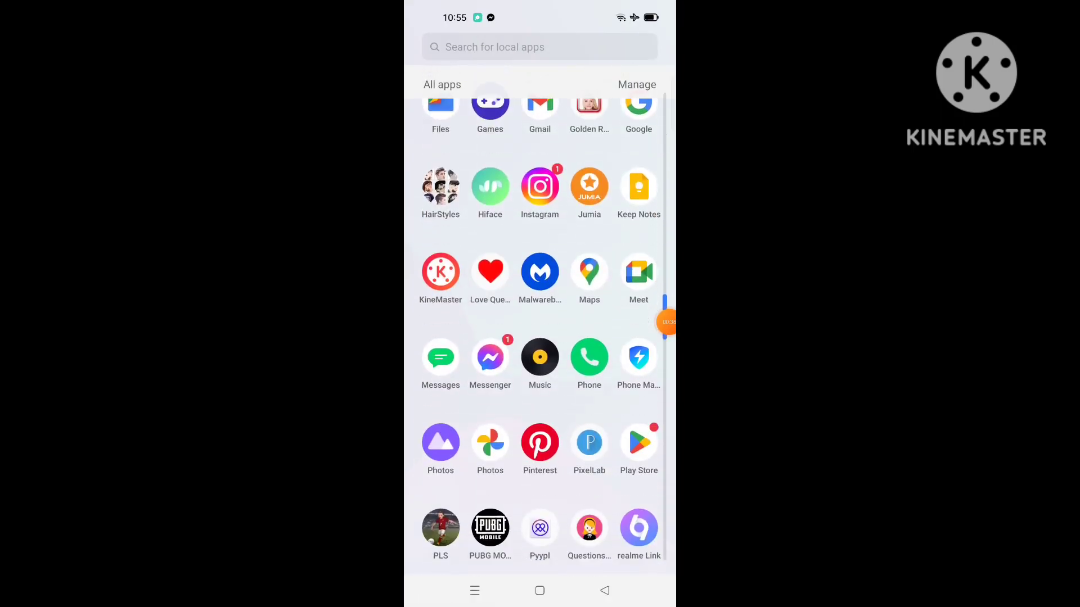
drag(540, 422, 540, 278)
drag(540, 473, 540, 118)
drag(540, 211, 540, 405)
drag(540, 170, 540, 473)
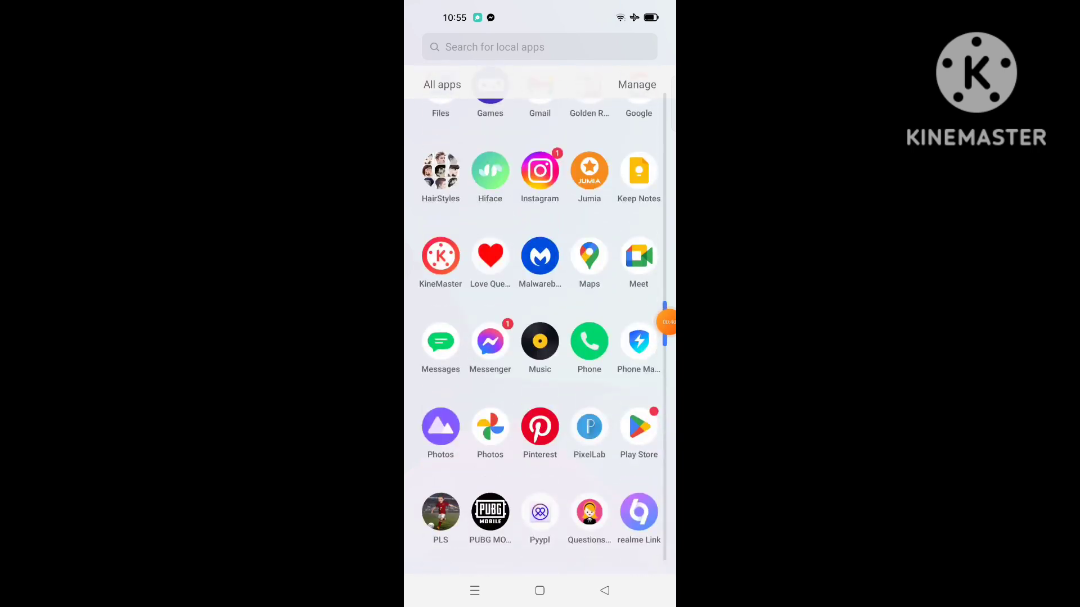
drag(540, 253, 540, 397)
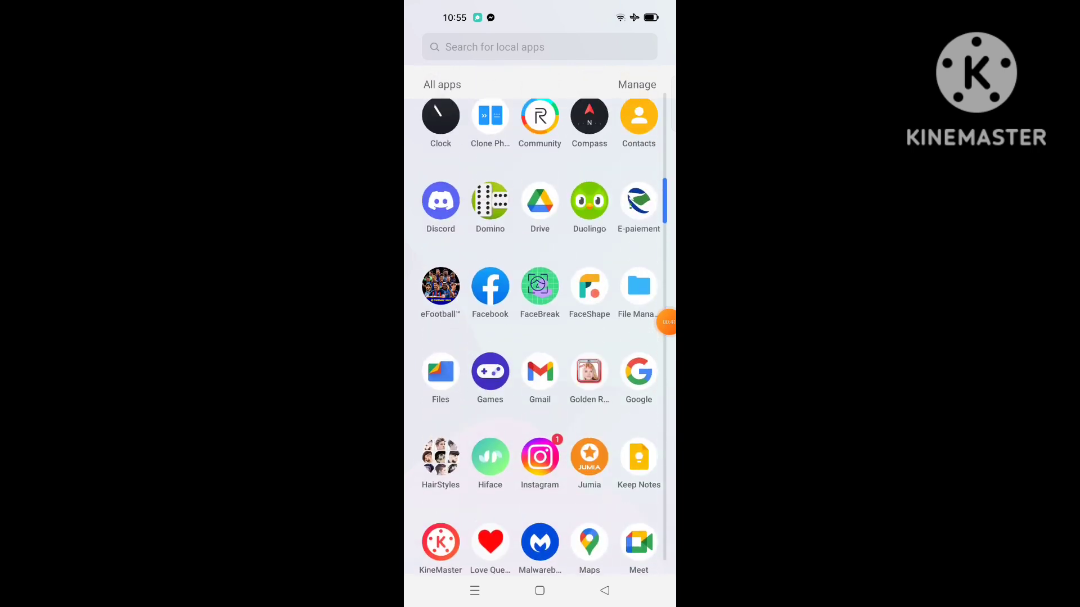
Launch Google Photos and open the praying fan in the red-and-white checkered shirt.
click(667, 321)
click(655, 272)
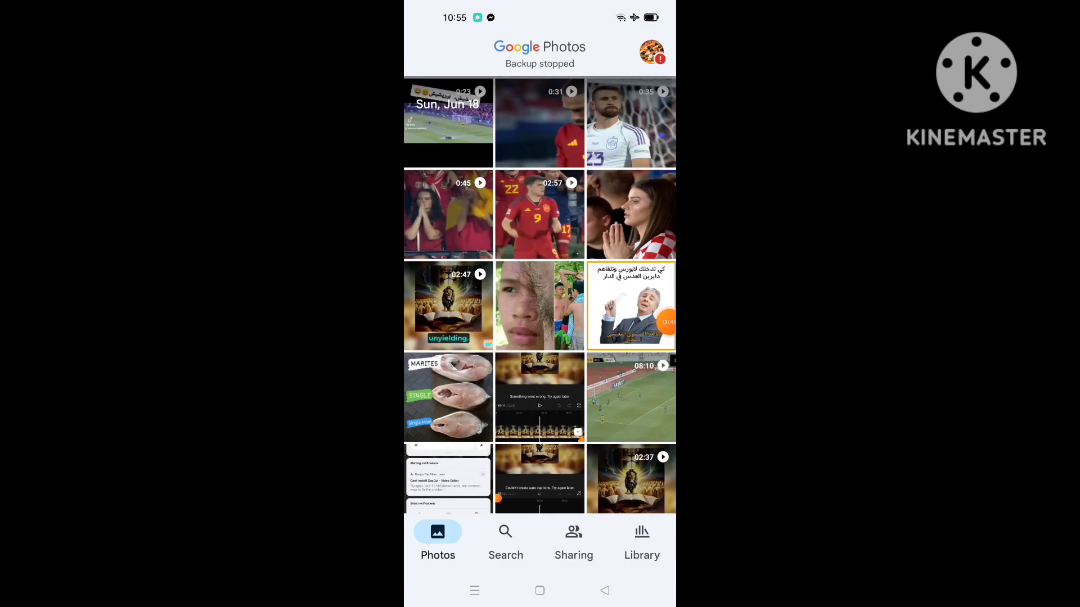
mouse_move(667, 322)
mouse_down()
mouse_move(622, 253)
mouse_move(655, 286)
mouse_up()
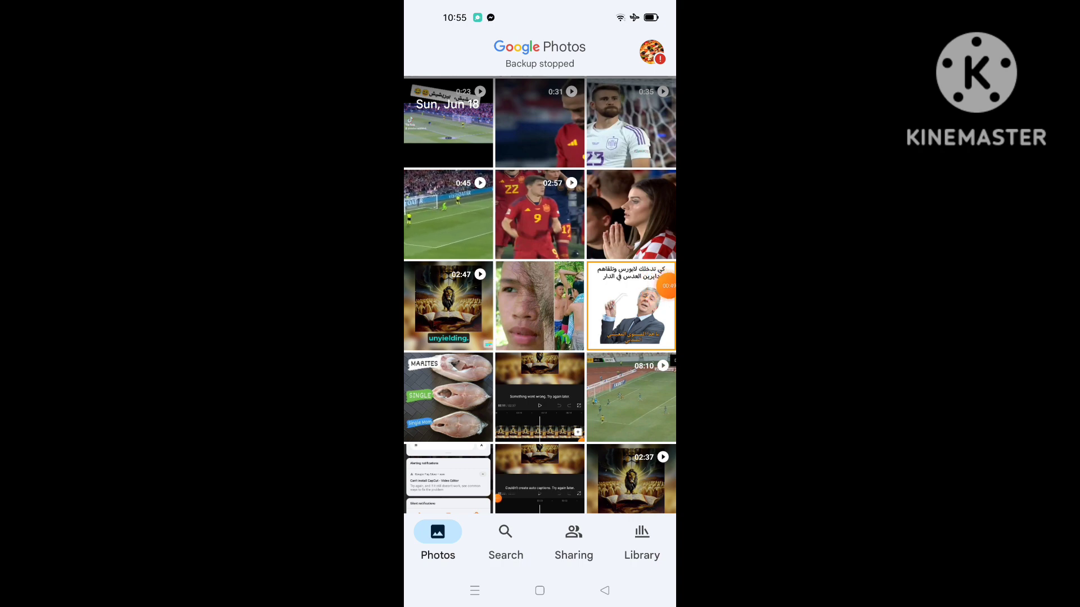
mouse_move(656, 286)
mouse_down()
mouse_move(619, 233)
mouse_move(626, 229)
mouse_move(627, 293)
mouse_move(656, 294)
mouse_up()
Show the fan photo's Details and action row, then lower the sheet.
click(631, 214)
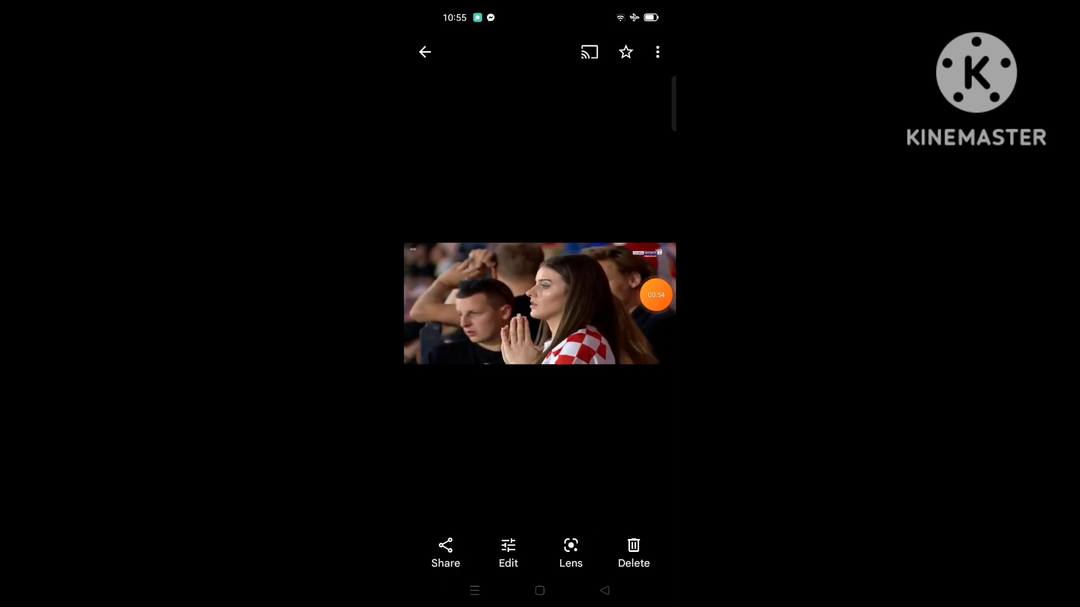
mouse_move(667, 294)
mouse_down()
mouse_move(643, 84)
mouse_move(656, 157)
mouse_up()
drag(540, 355, 540, 152)
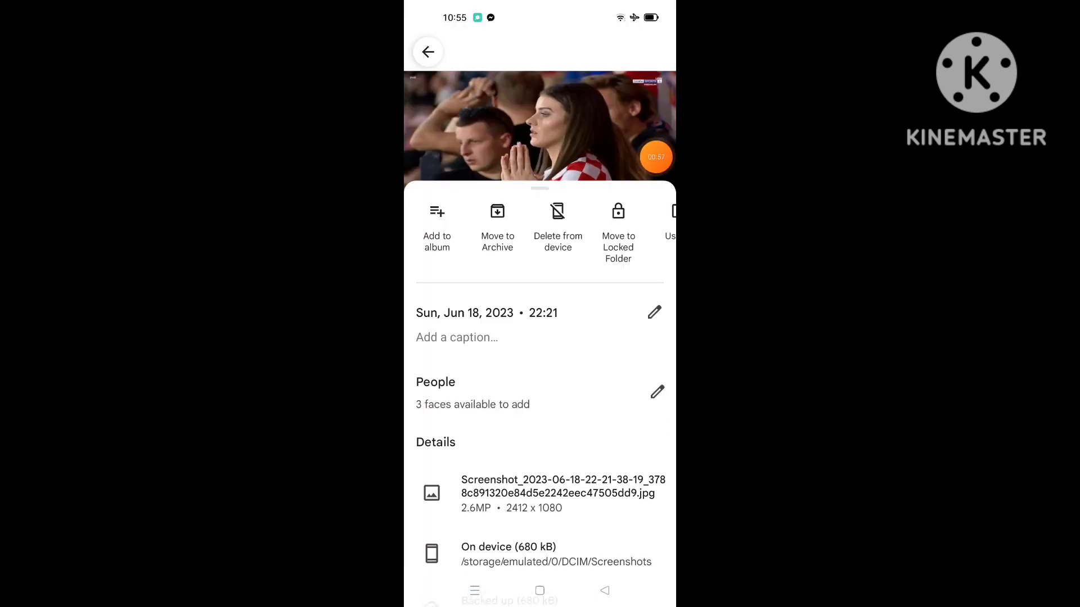
mouse_move(642, 228)
mouse_down()
mouse_move(440, 228)
mouse_move(591, 228)
mouse_up()
drag(591, 354, 590, 191)
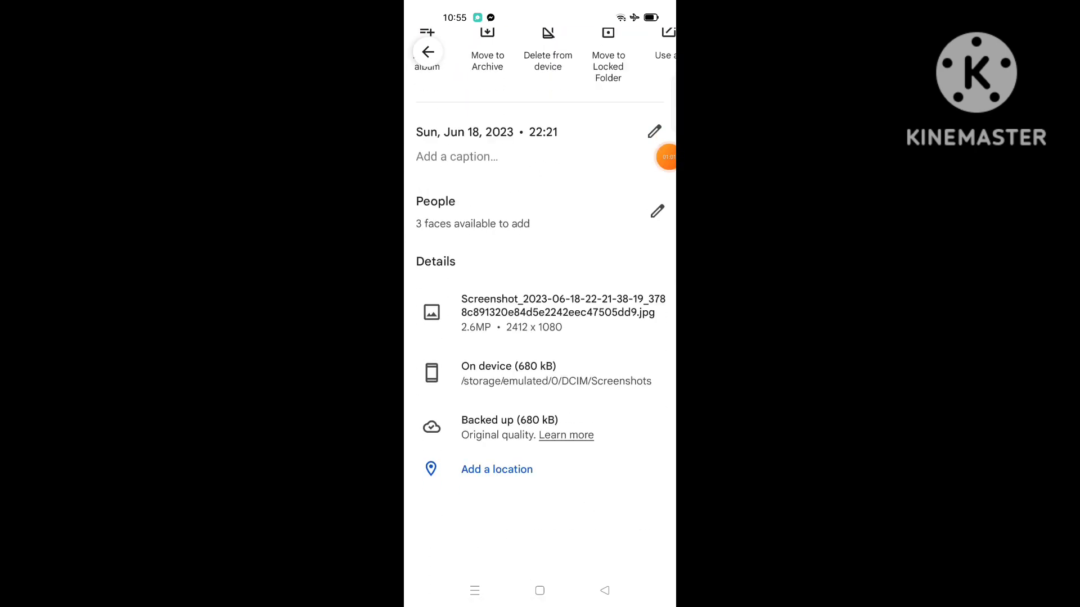
drag(540, 338, 540, 500)
mouse_move(591, 228)
mouse_down()
mouse_move(421, 228)
mouse_move(608, 229)
mouse_move(439, 229)
mouse_up()
drag(540, 337, 540, 549)
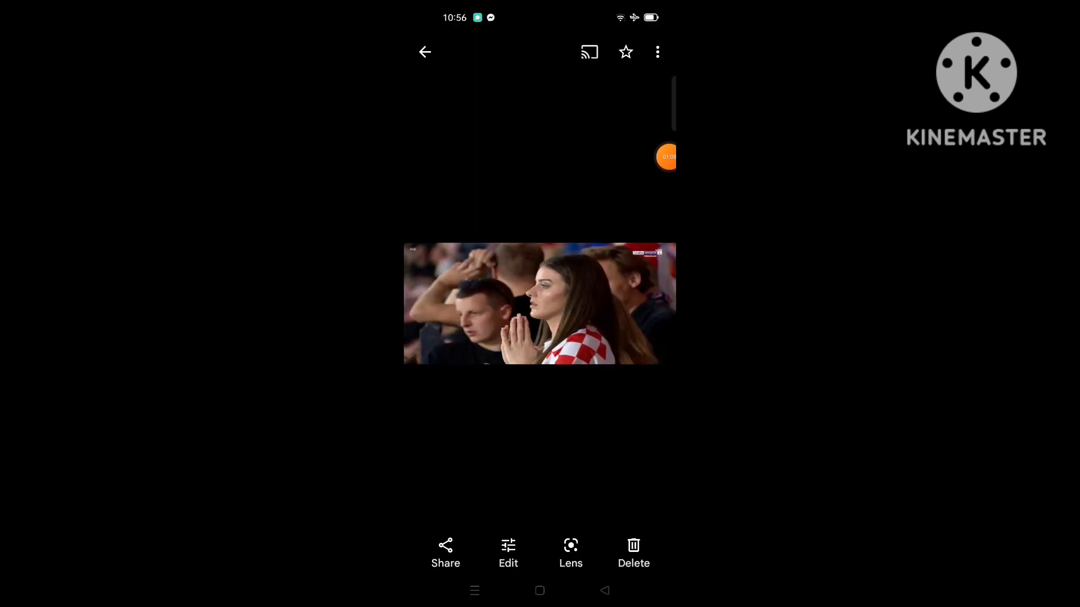
Return to the photo grid, open the profile menu, then go to the first home screen page.
click(667, 156)
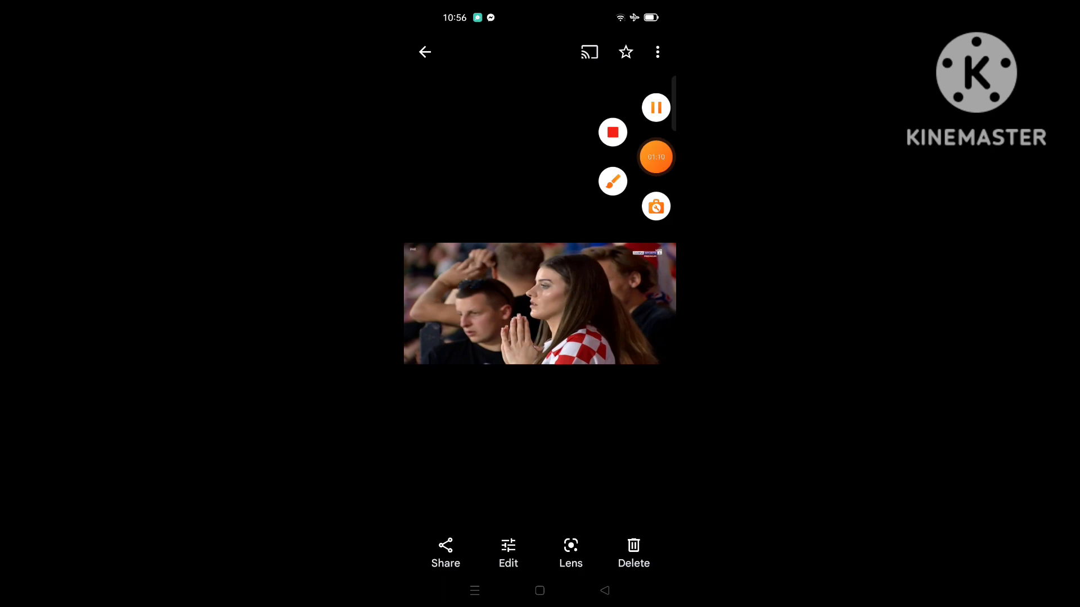
click(424, 52)
click(651, 51)
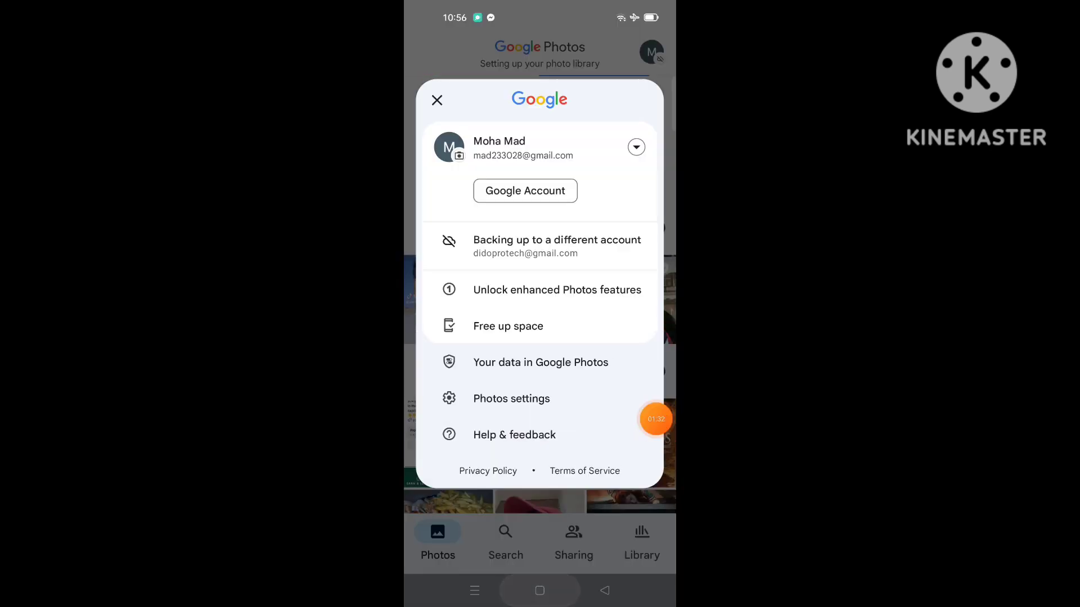
click(539, 591)
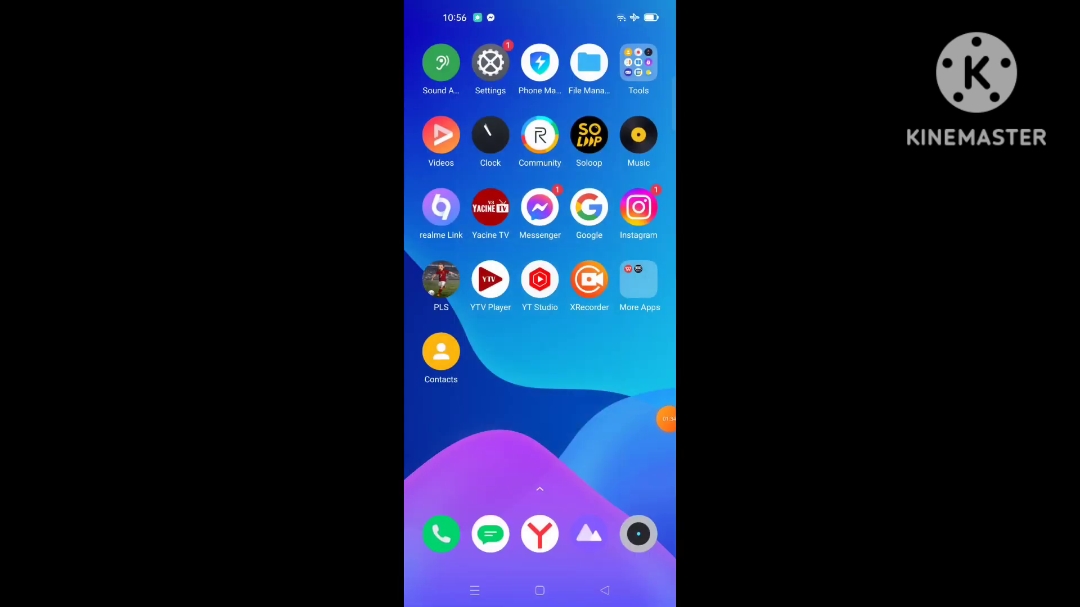
drag(456, 337, 642, 338)
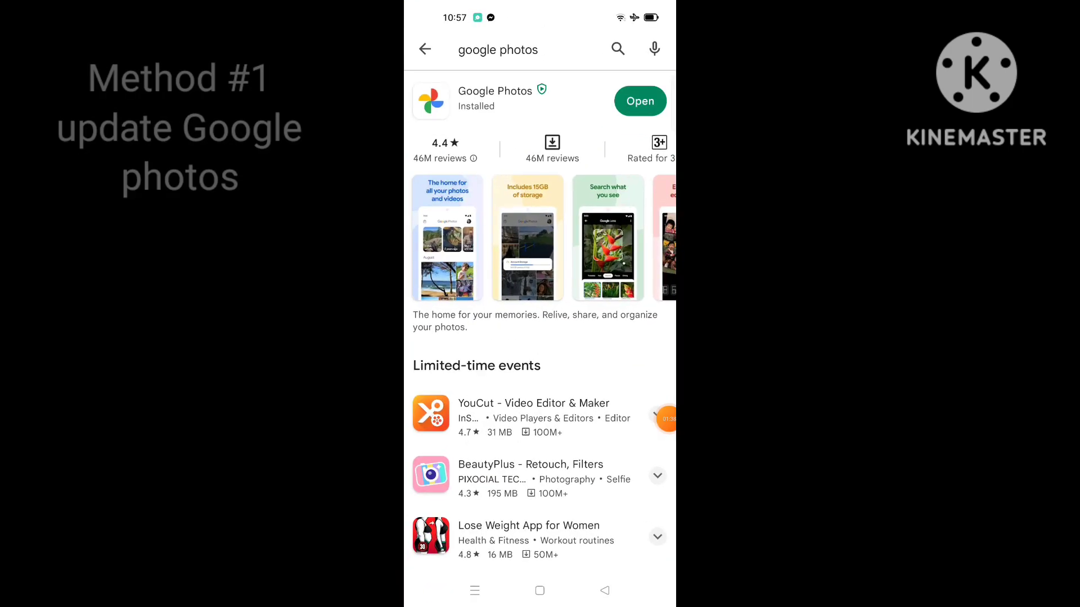
Reopen the earlier 'google photos' search from the Play Store home page.
click(604, 591)
click(504, 49)
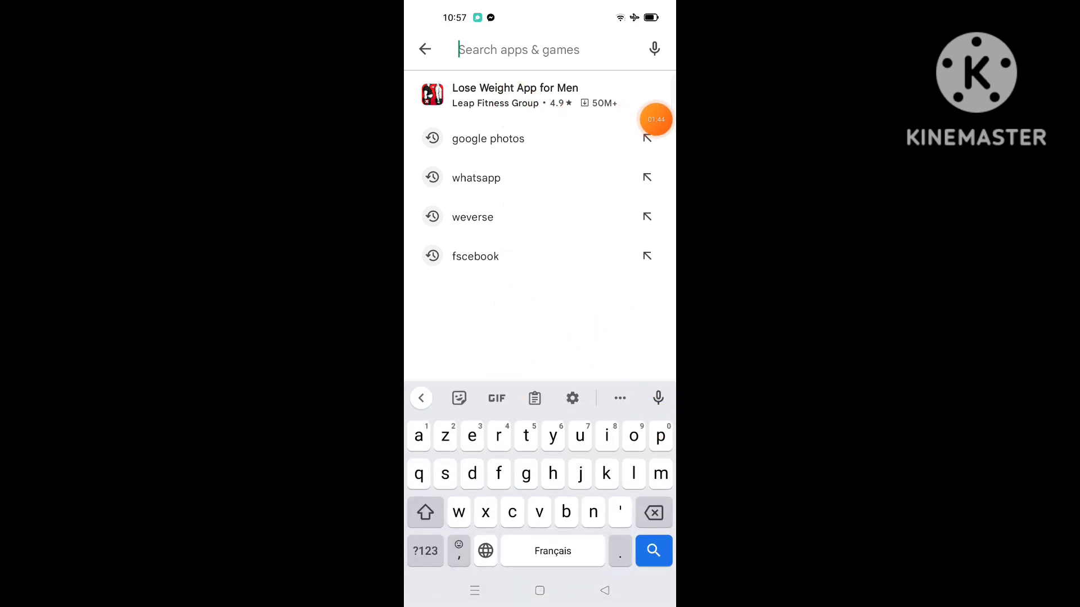
click(489, 139)
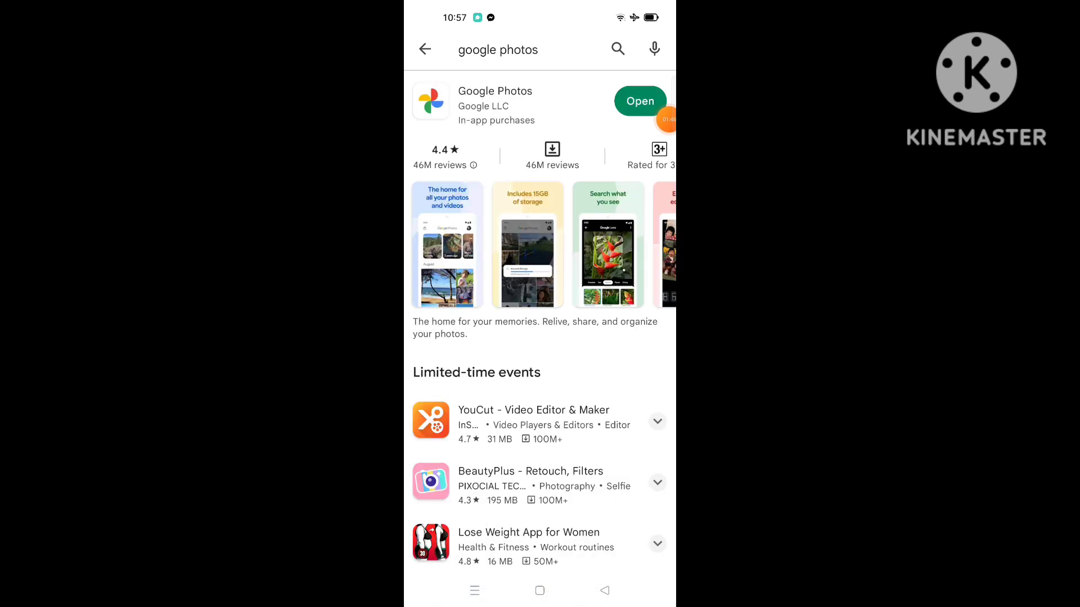
click(604, 591)
click(504, 50)
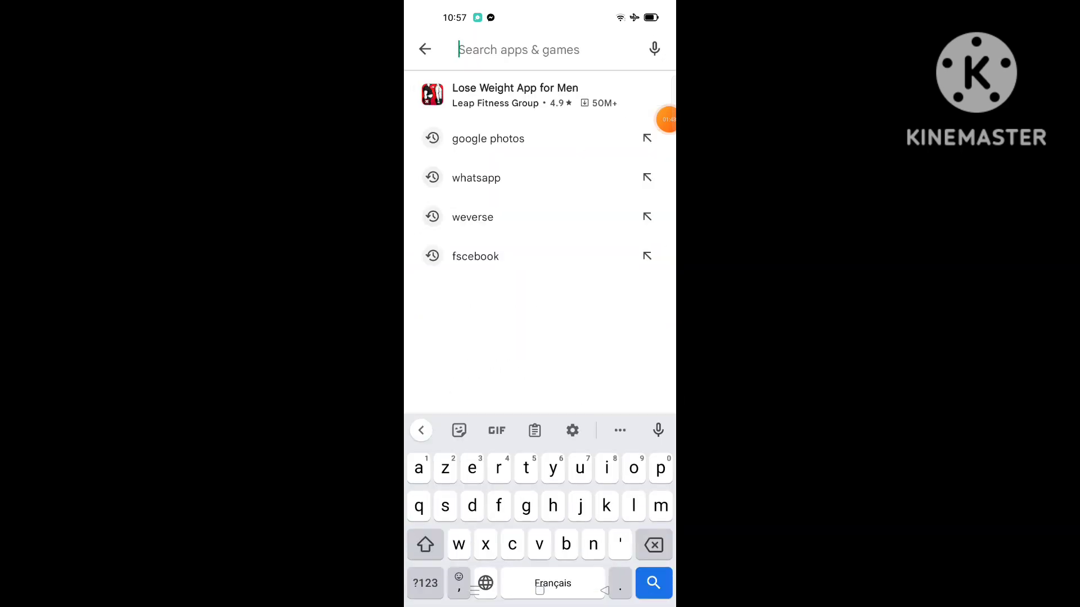
click(490, 137)
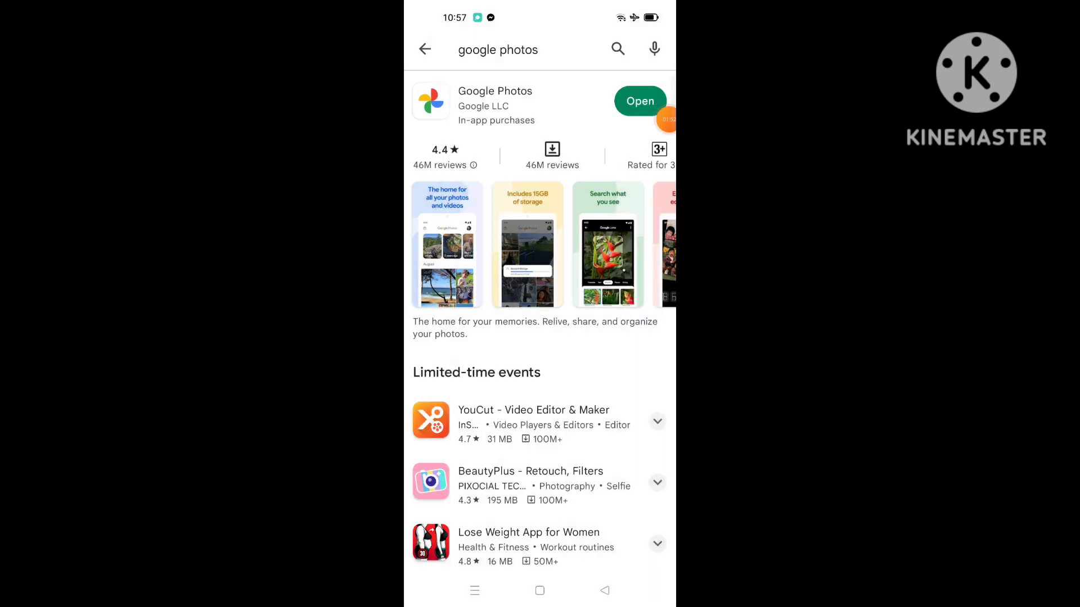
Screenshot the Google Photos listing, then return to the home screen pages.
click(667, 120)
click(655, 150)
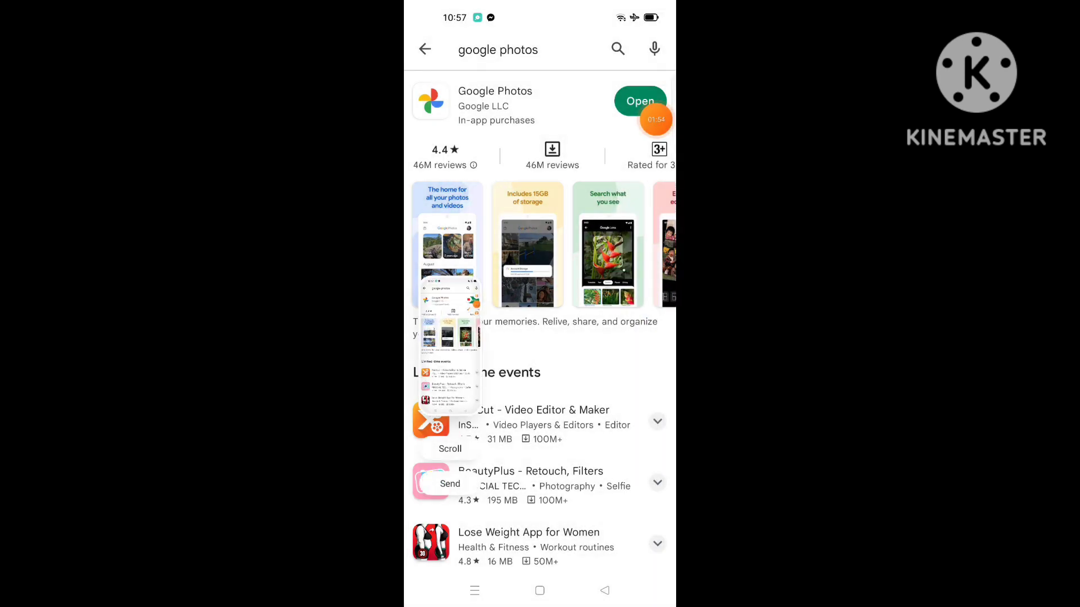
drag(655, 120, 655, 226)
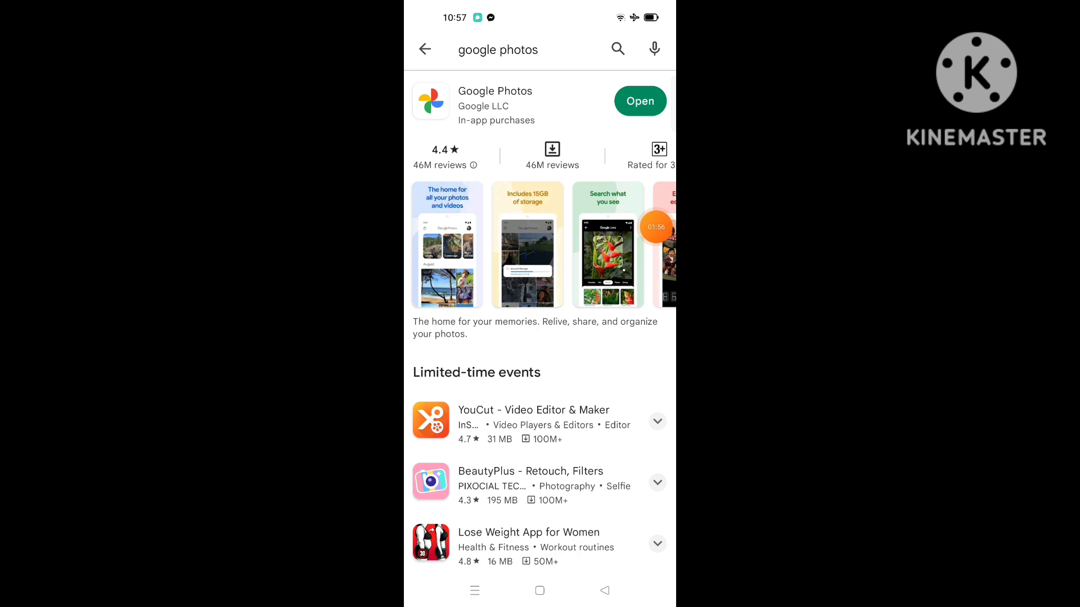
click(655, 226)
scroll(540, 320, down, 2)
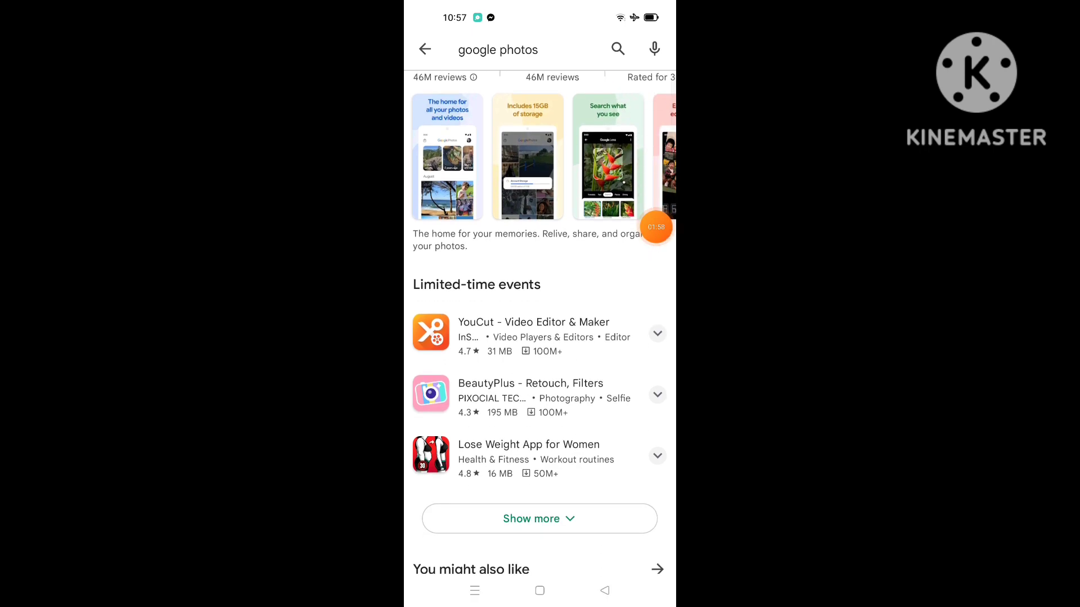
click(541, 591)
mouse_move(607, 338)
mouse_down()
mouse_move(439, 337)
mouse_move(641, 337)
mouse_up()
Switch to Google Photos from Recents, dismiss the face prompt, and close the account menu.
mouse_move(456, 337)
mouse_down()
mouse_move(641, 338)
mouse_move(440, 337)
mouse_up()
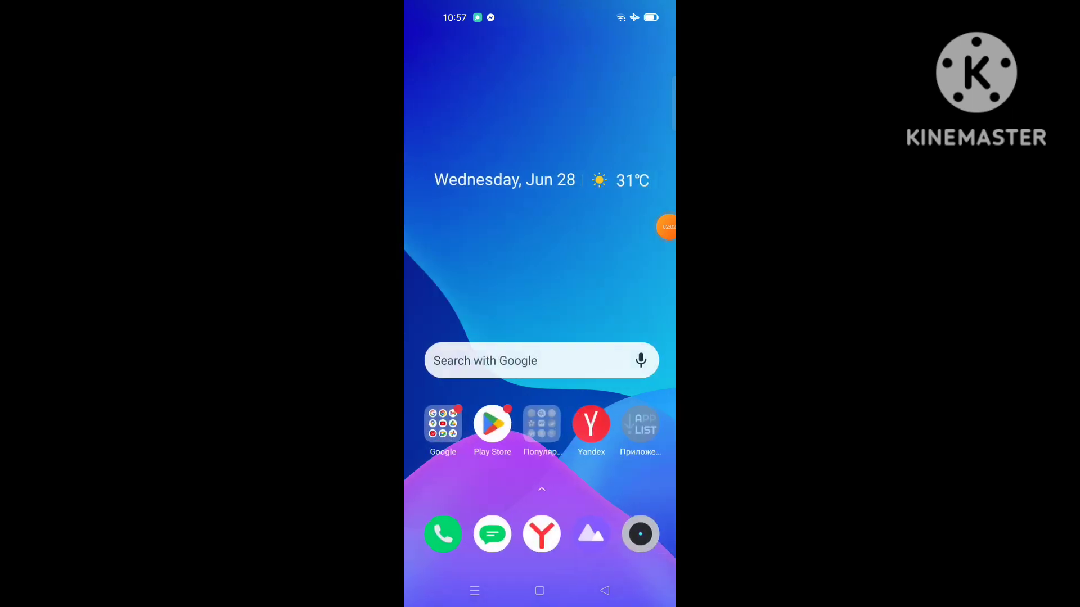
drag(540, 507, 540, 211)
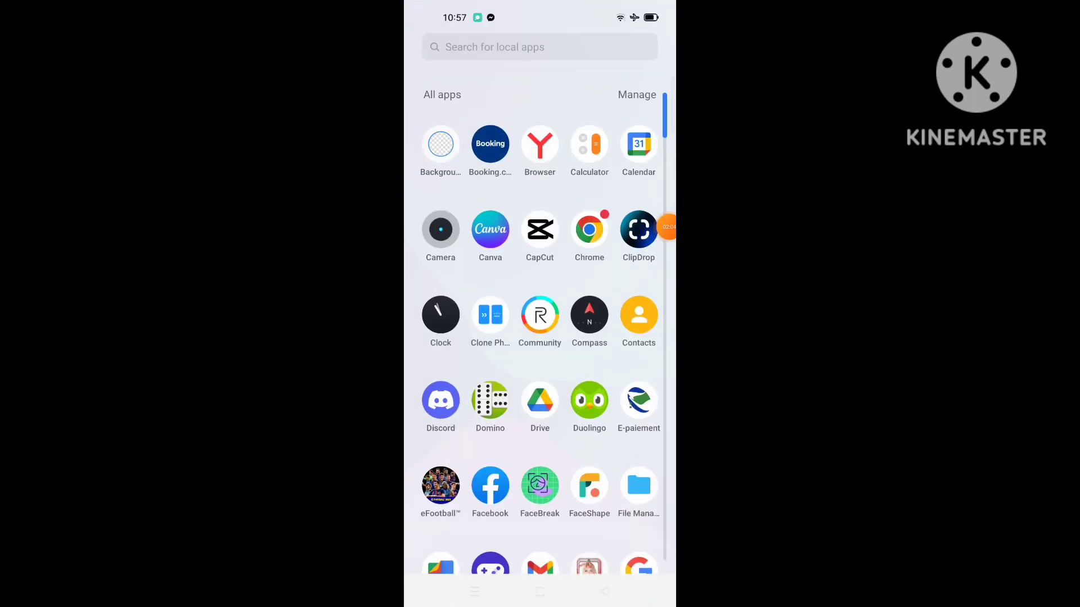
drag(540, 464, 540, 169)
click(475, 591)
drag(473, 296, 616, 296)
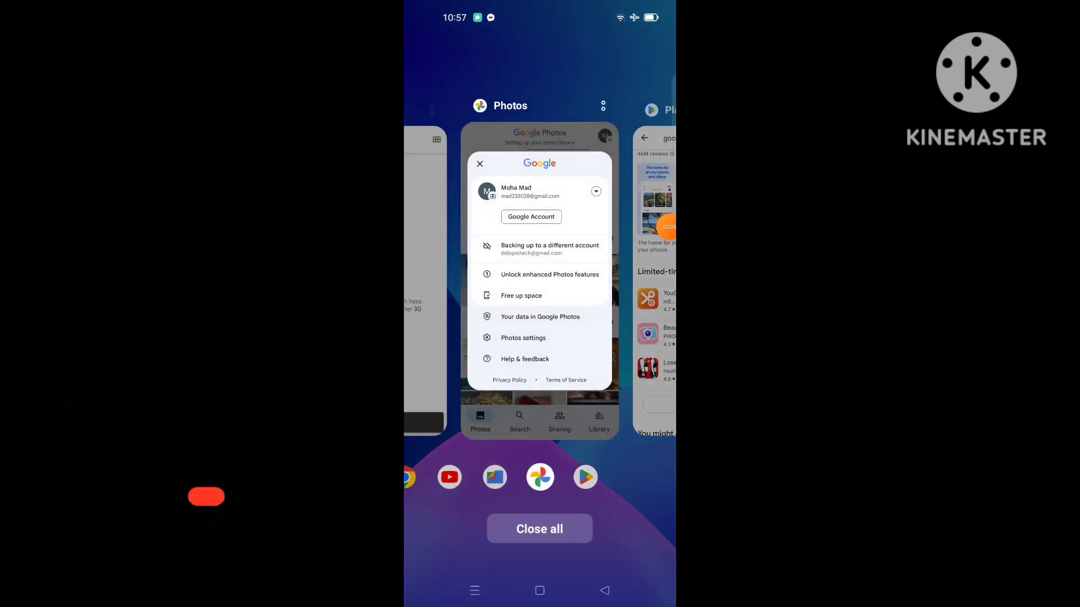
click(534, 271)
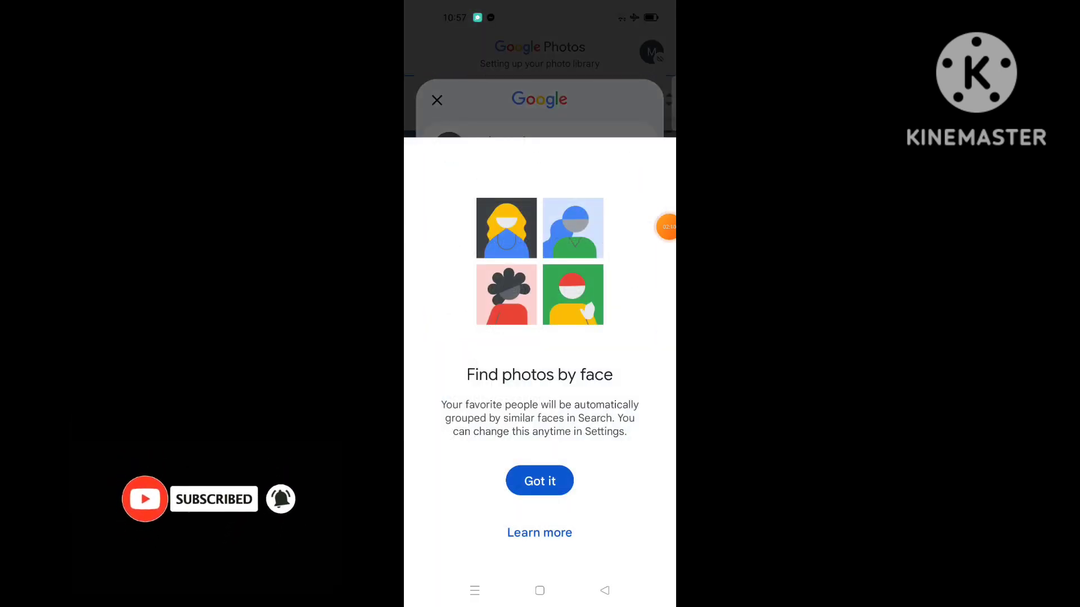
click(605, 591)
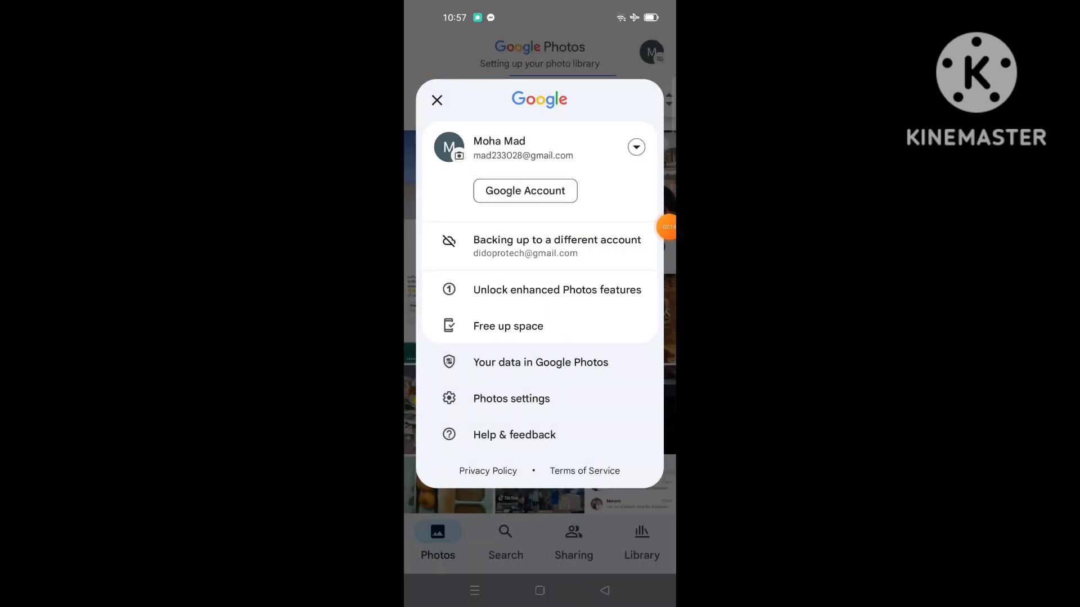
key(Escape)
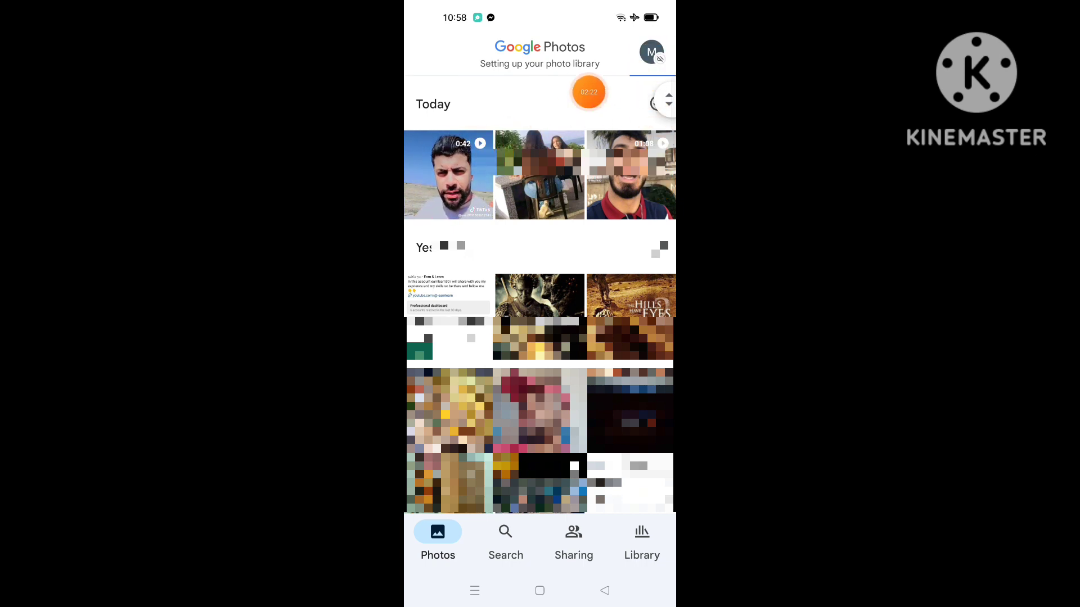
From the account menu, go to Help & feedback and choose Send feedback.
click(651, 53)
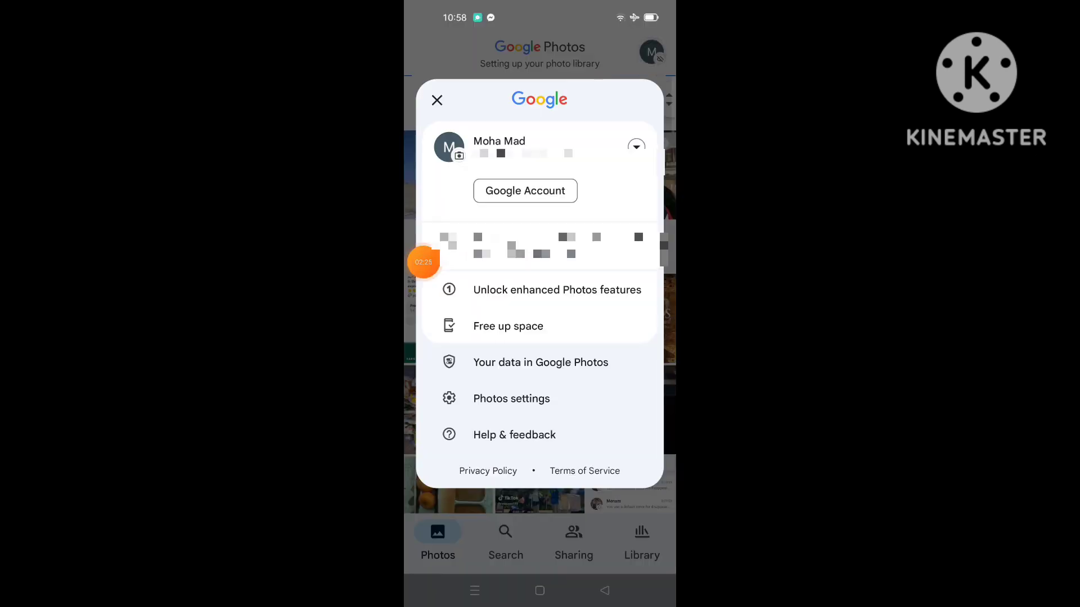
drag(421, 262, 511, 434)
key(Escape)
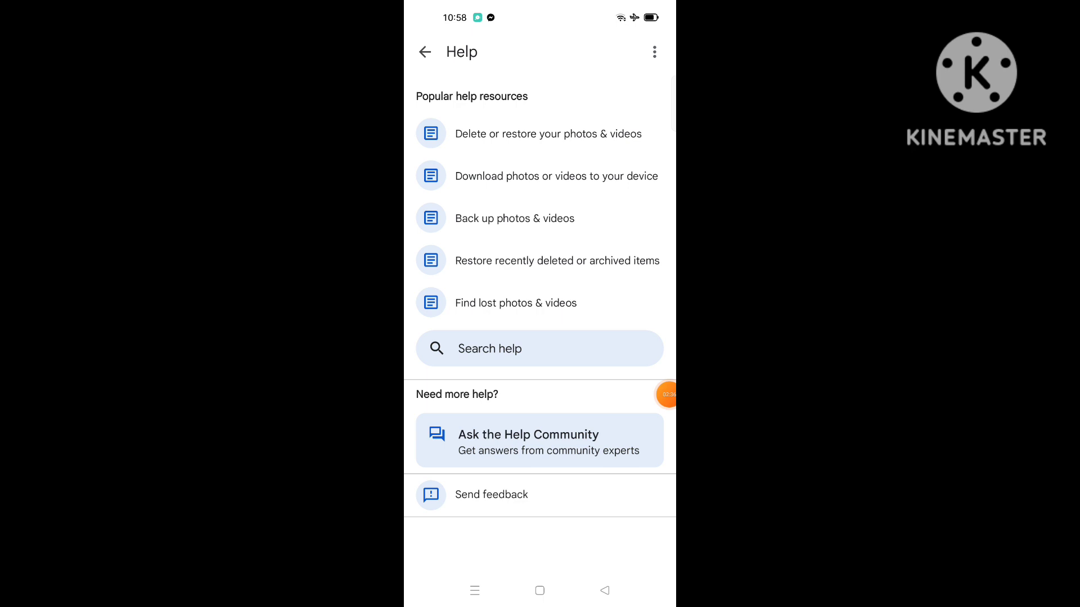
Start the feedback form and describe the missing Download option, asking for a fix.
click(491, 494)
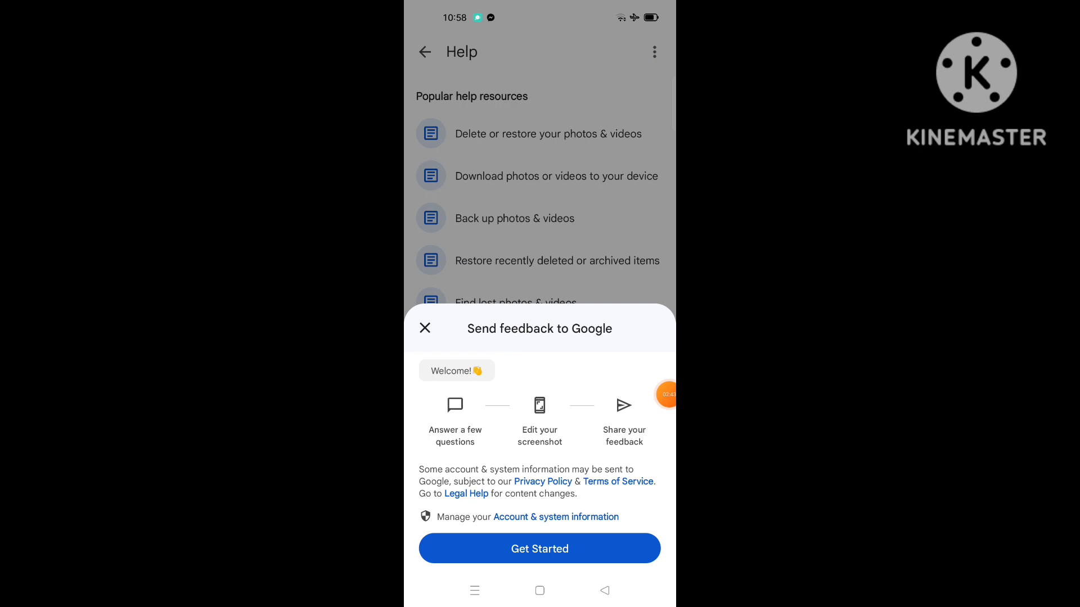
click(539, 548)
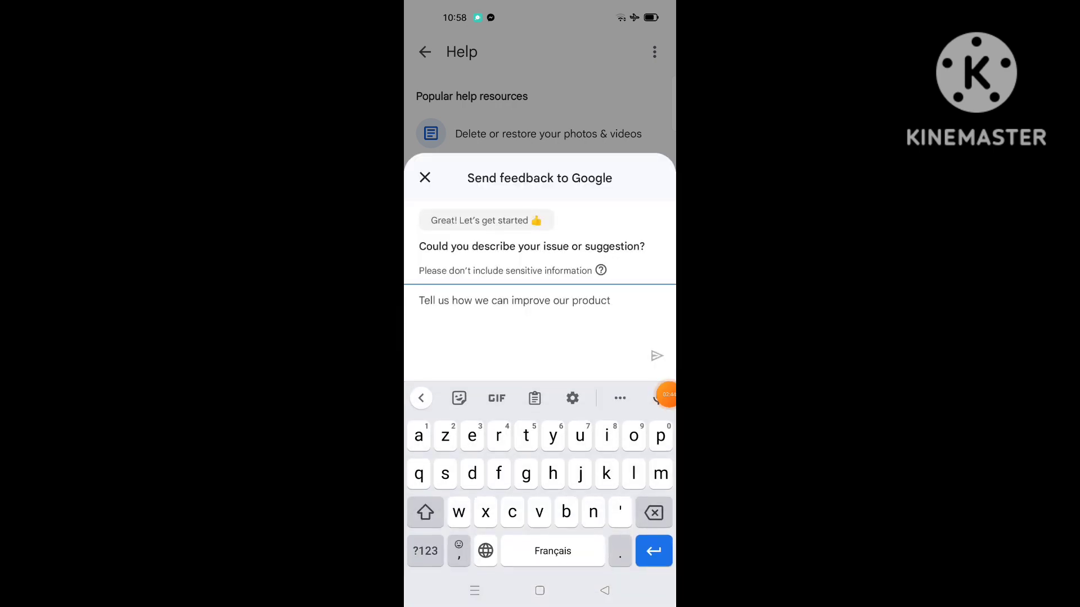
mouse_move(666, 394)
mouse_down()
mouse_move(549, 320)
mouse_move(635, 312)
mouse_up()
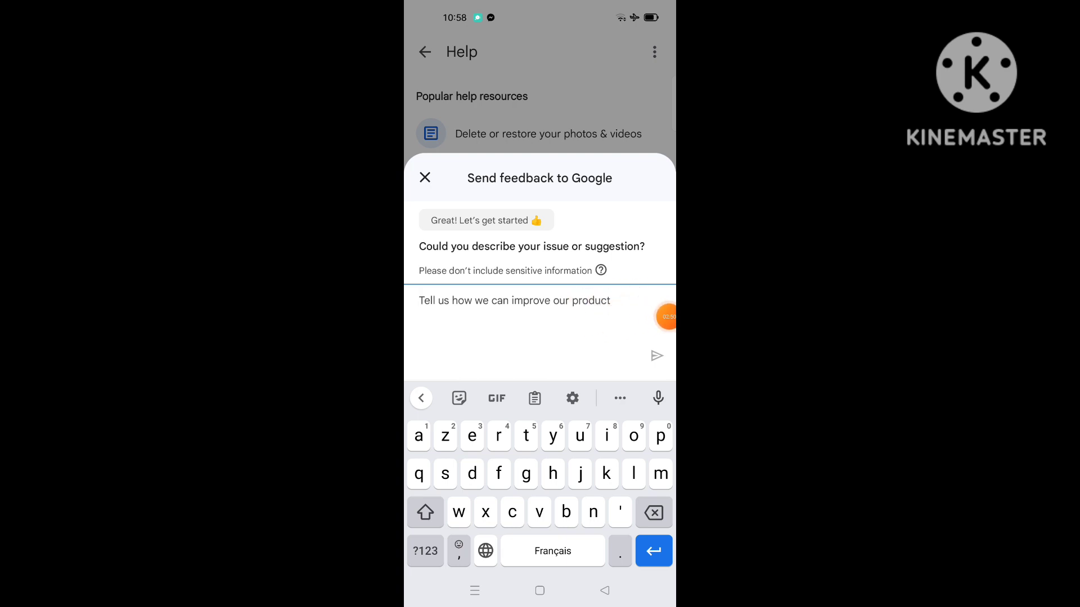
click(666, 316)
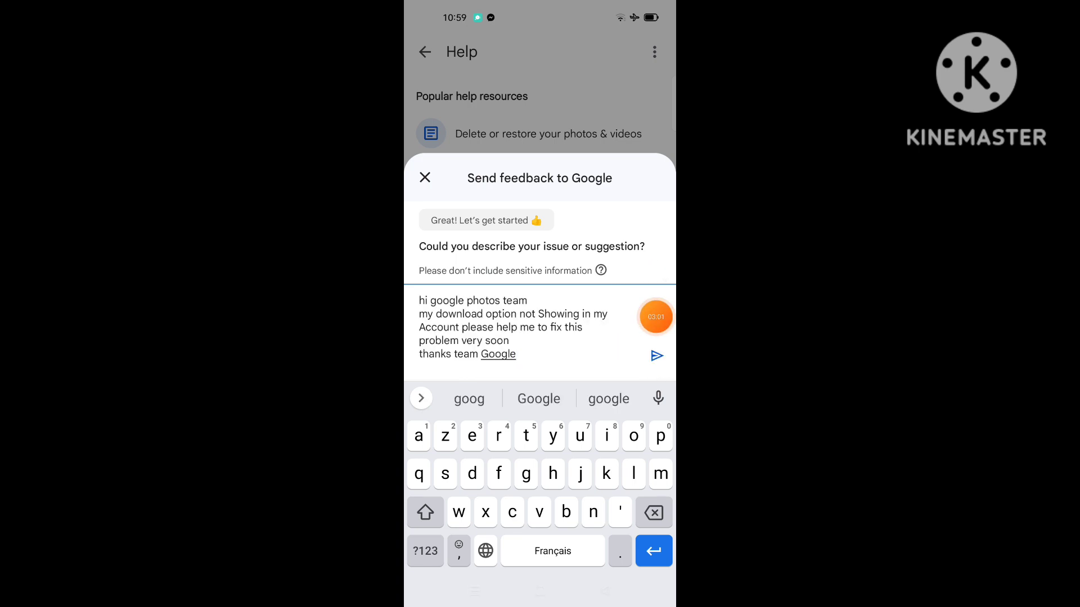
drag(655, 317, 656, 226)
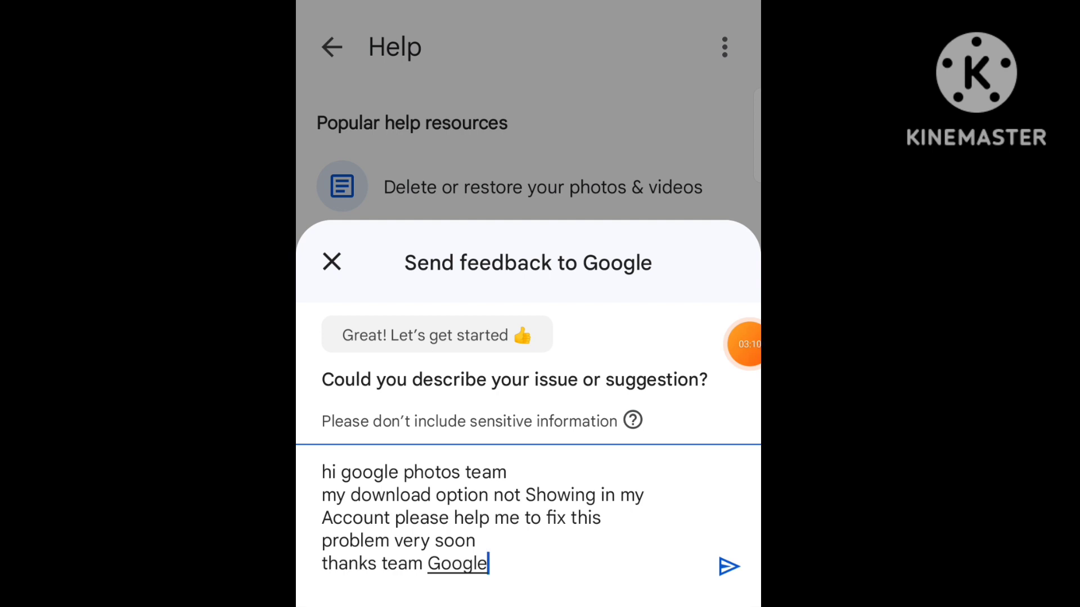
Send the message, skip suggested articles, keep the screenshot, and close the form.
click(507, 474)
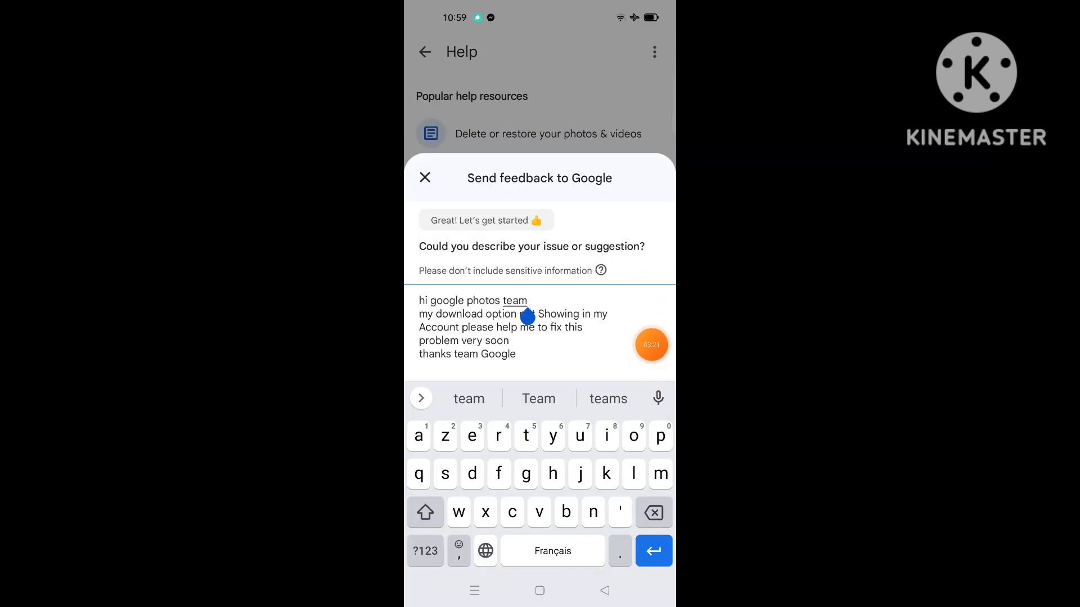
click(657, 356)
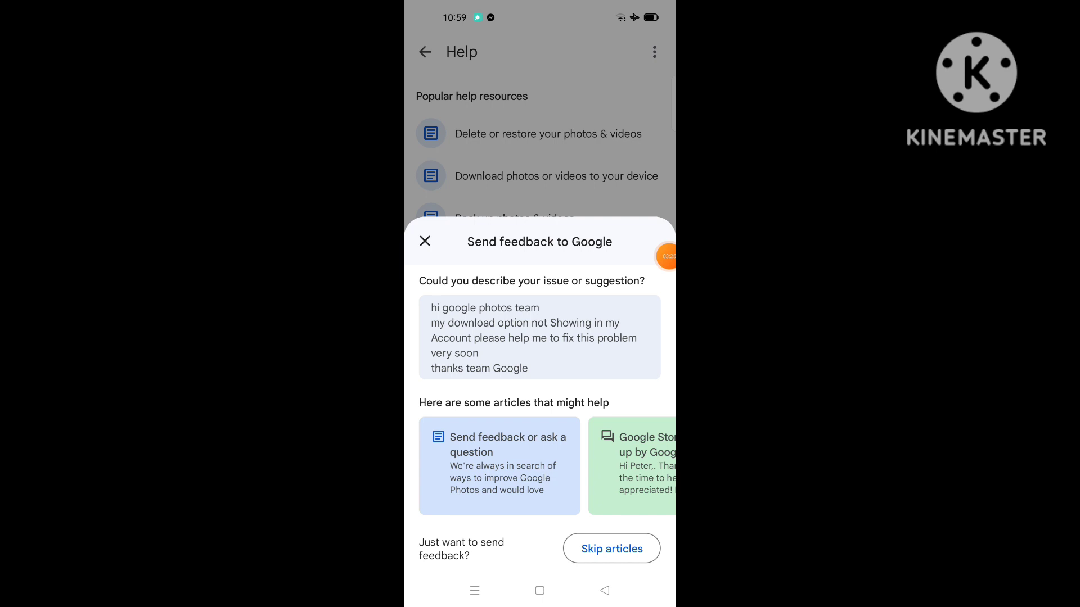
click(612, 549)
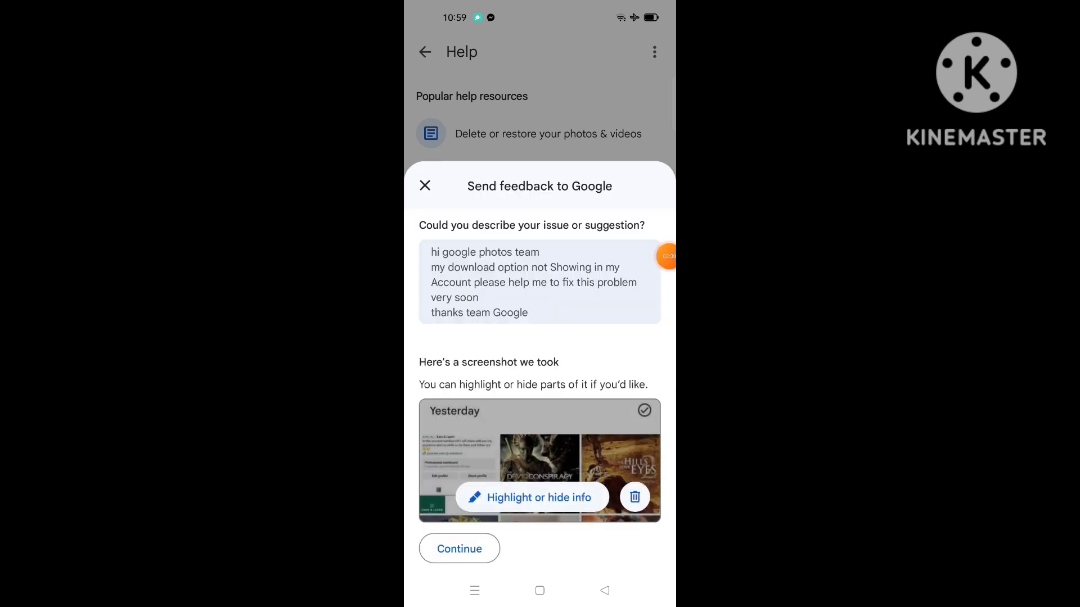
click(459, 549)
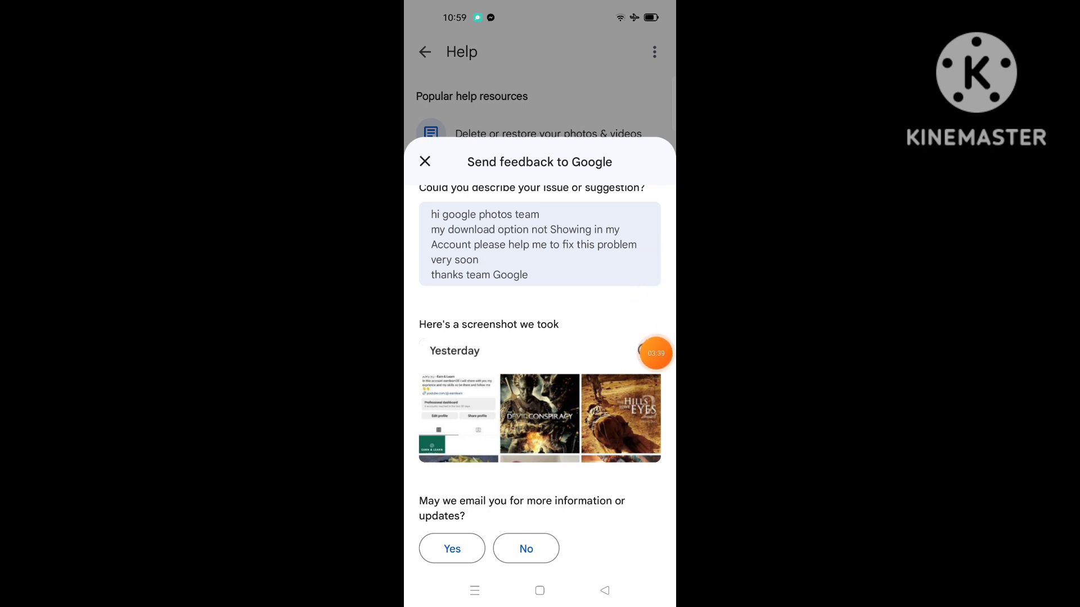
click(425, 161)
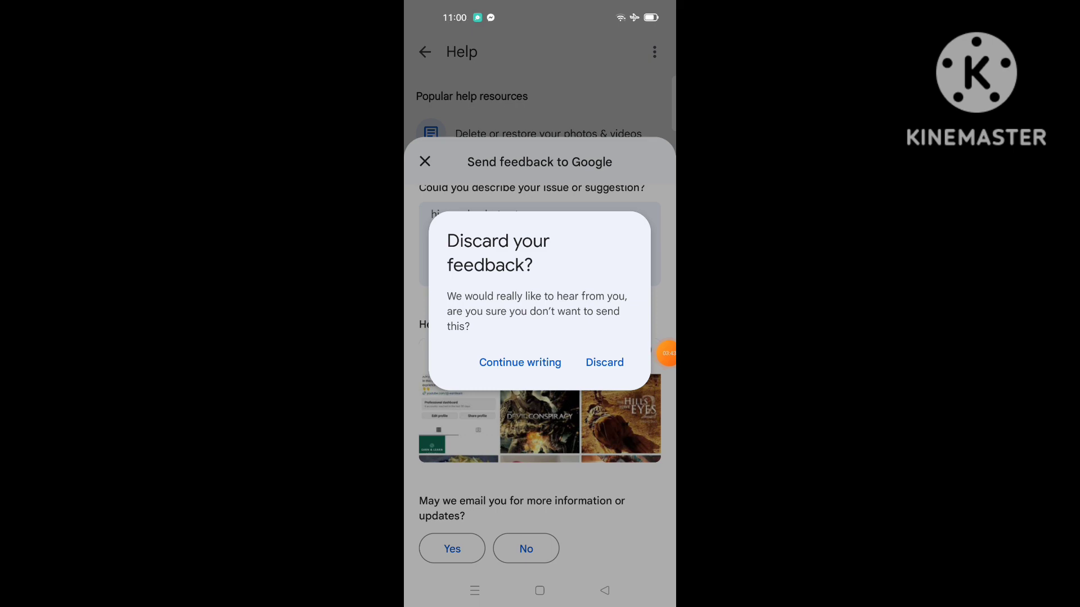
Discard the unsent feedback, leave Help, and close the photo's details to reach the grid.
click(604, 362)
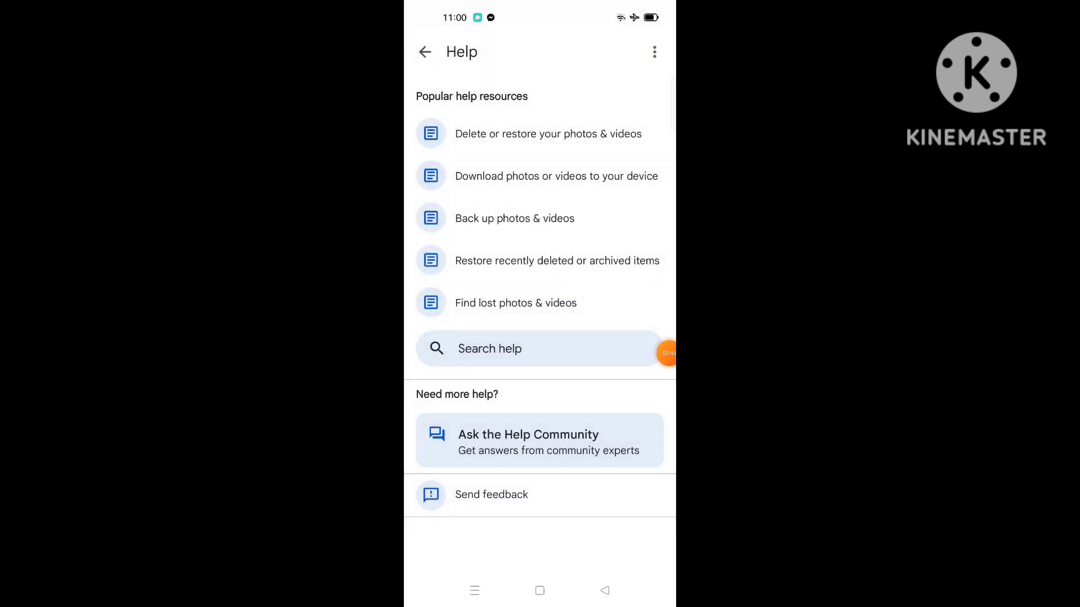
click(425, 51)
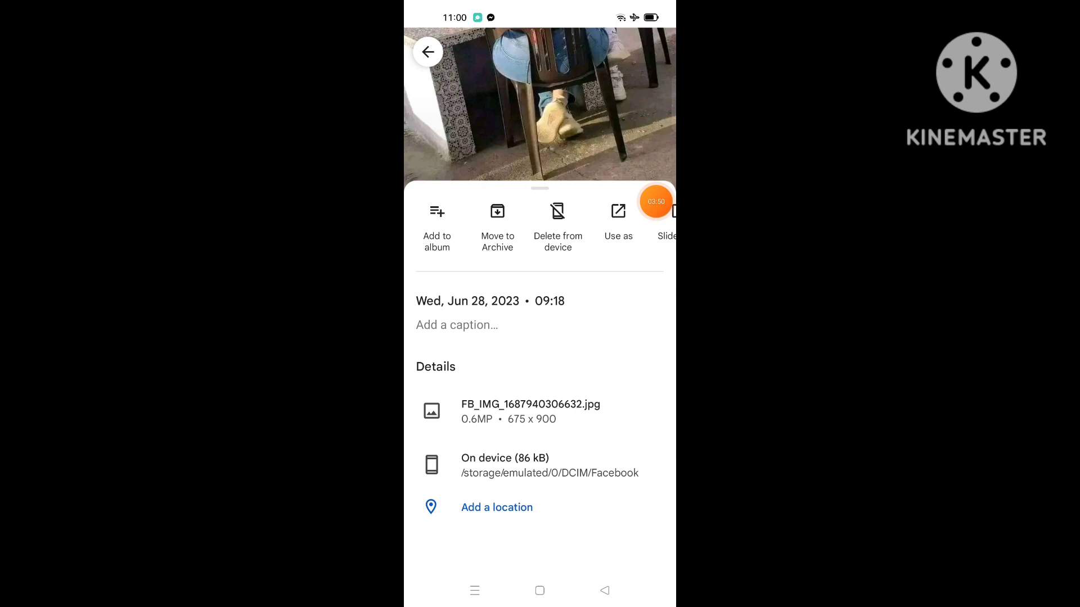
scroll(657, 200, right, 5)
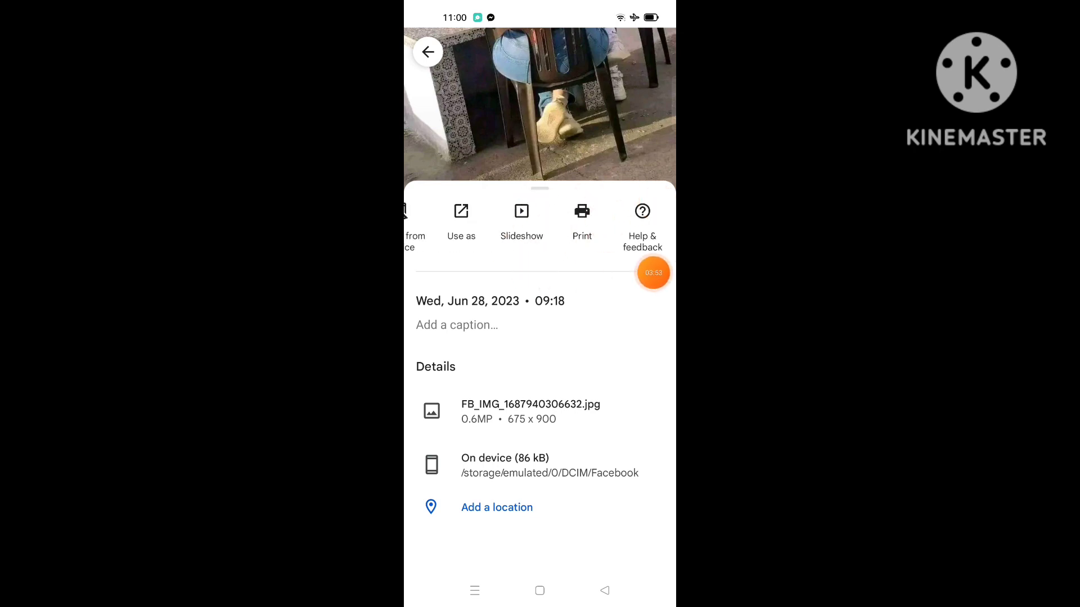
scroll(540, 223, left, 5)
key(Escape)
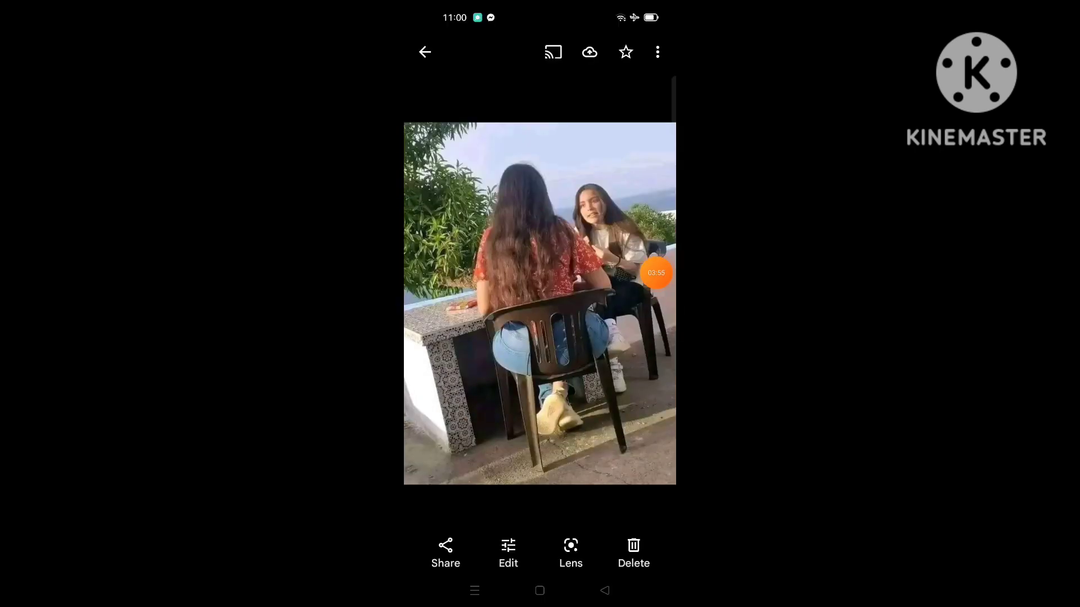
key(Escape)
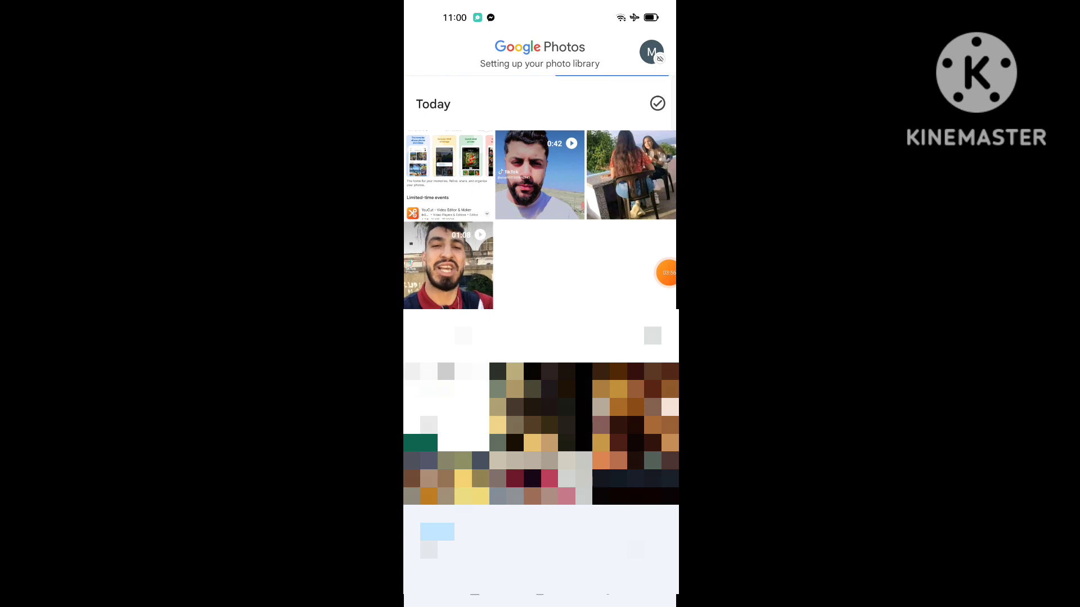